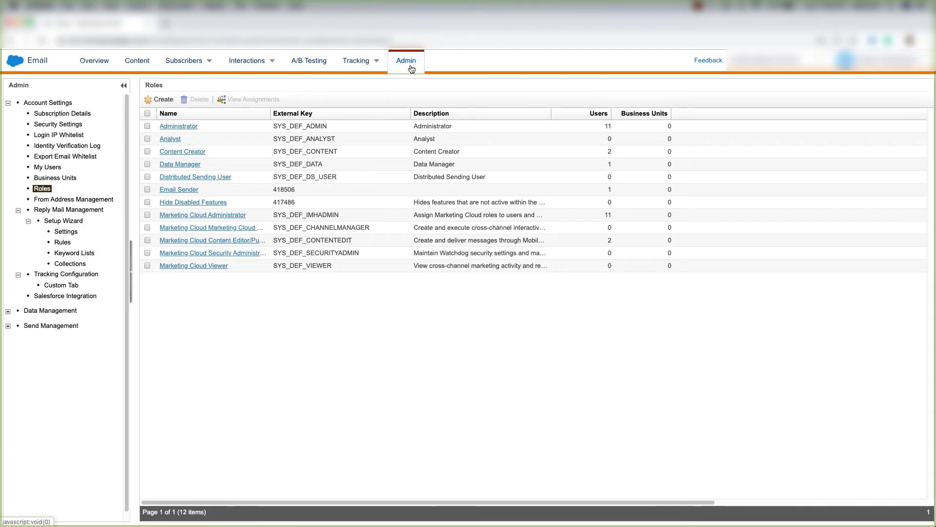
Create a new role and scroll down to its list of Allow/Deny permission areas
click(157, 100)
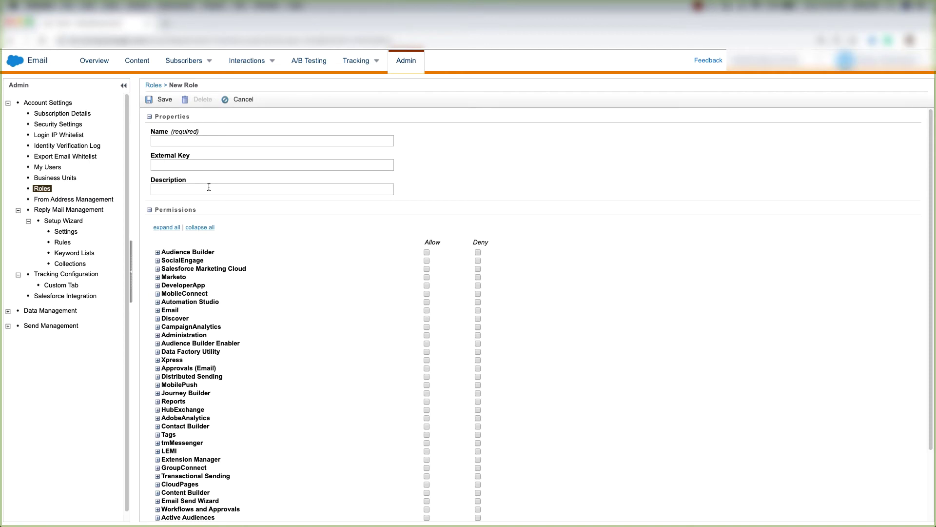
scroll(208, 187, down, 1)
scroll(195, 177, down, 2)
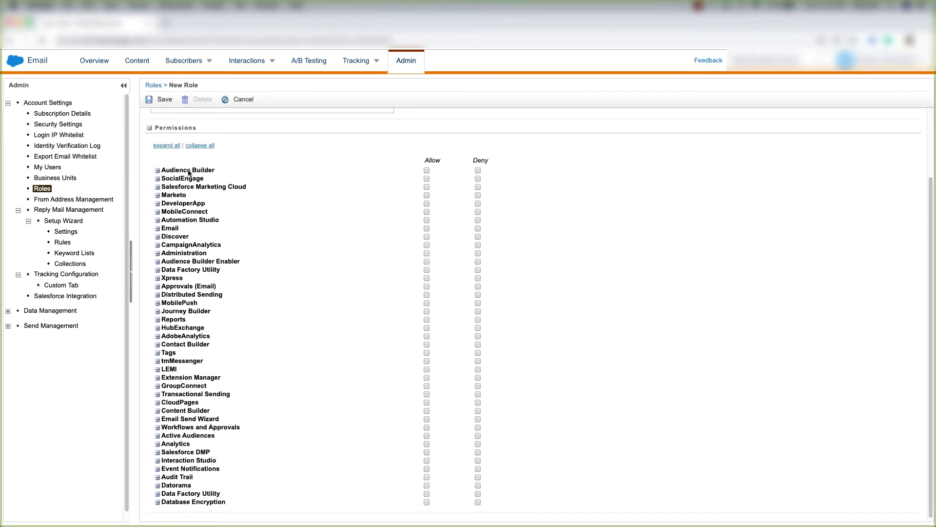
Allow Audience Builder, then expand its General, Owned Audiences, Others Audiences and Tools subgroups
click(427, 171)
click(158, 170)
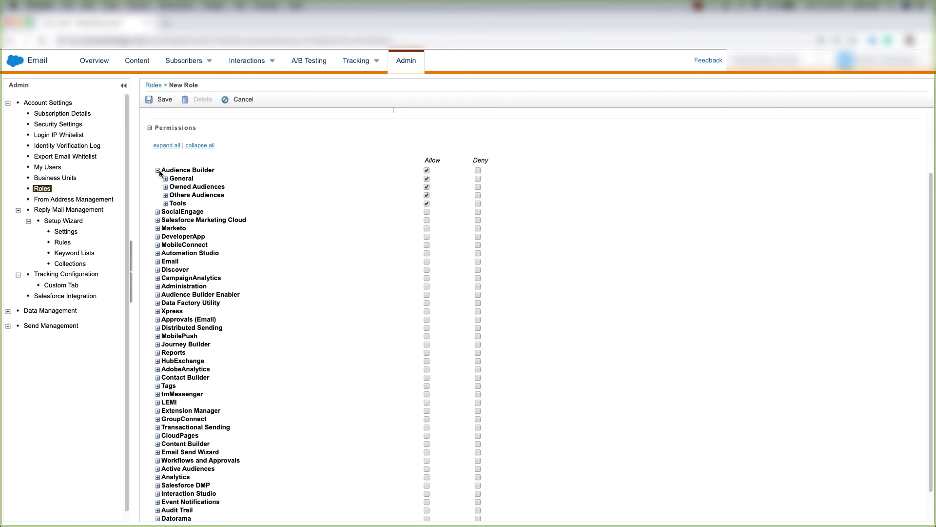
click(165, 178)
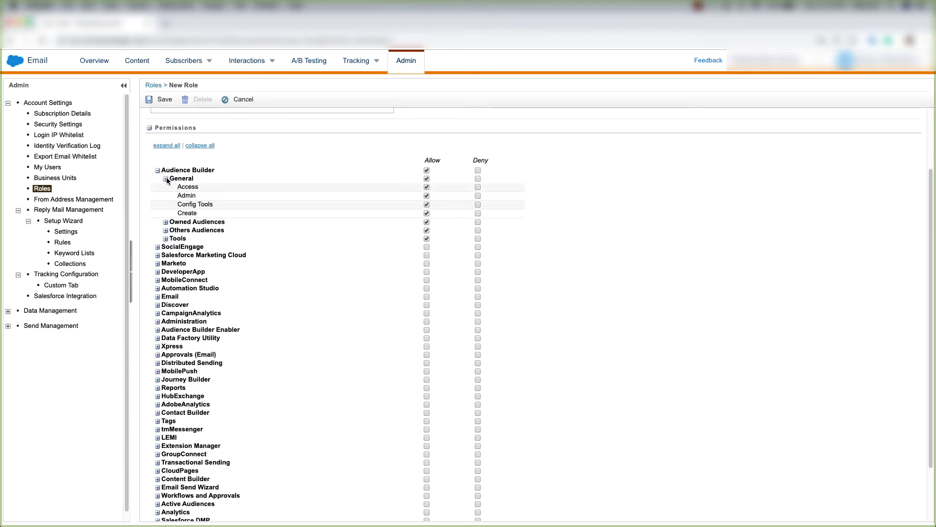
click(166, 222)
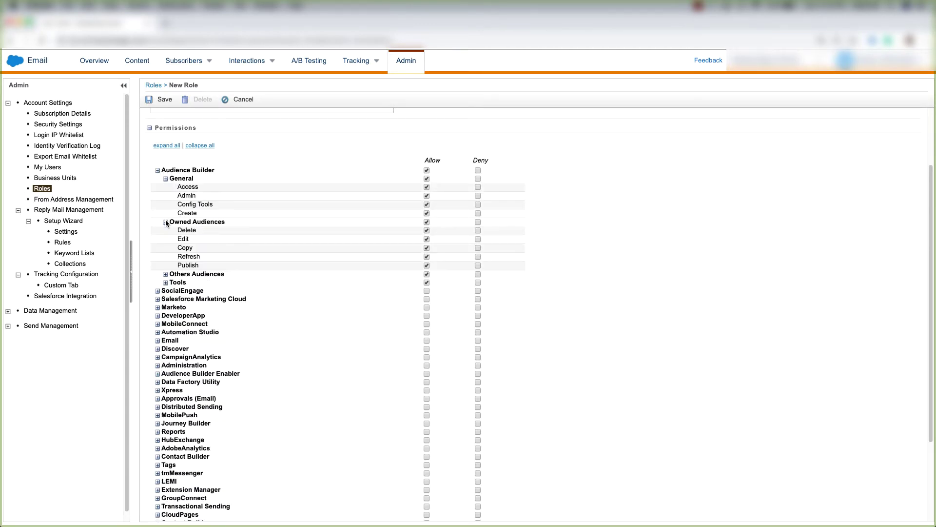
click(166, 274)
click(166, 335)
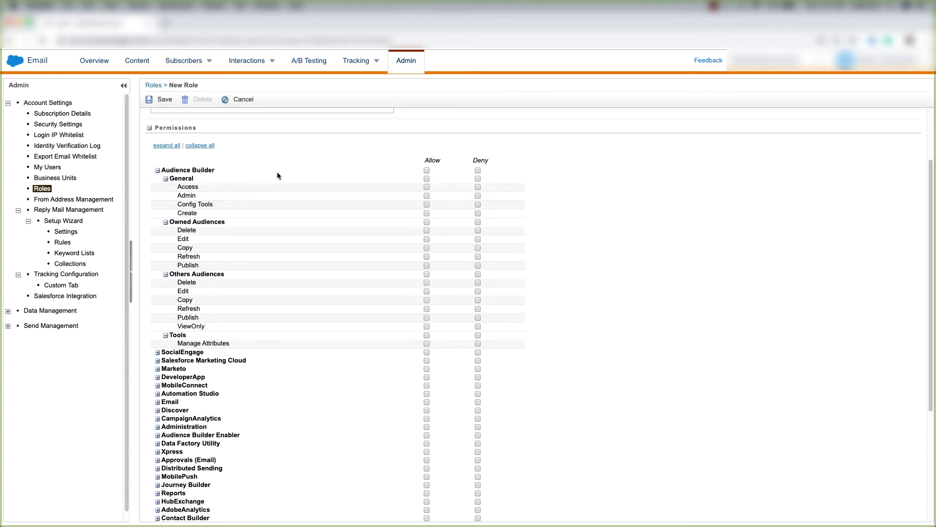
Toggle Allow on General off again, allow Access, then collapse Audience Builder
click(426, 179)
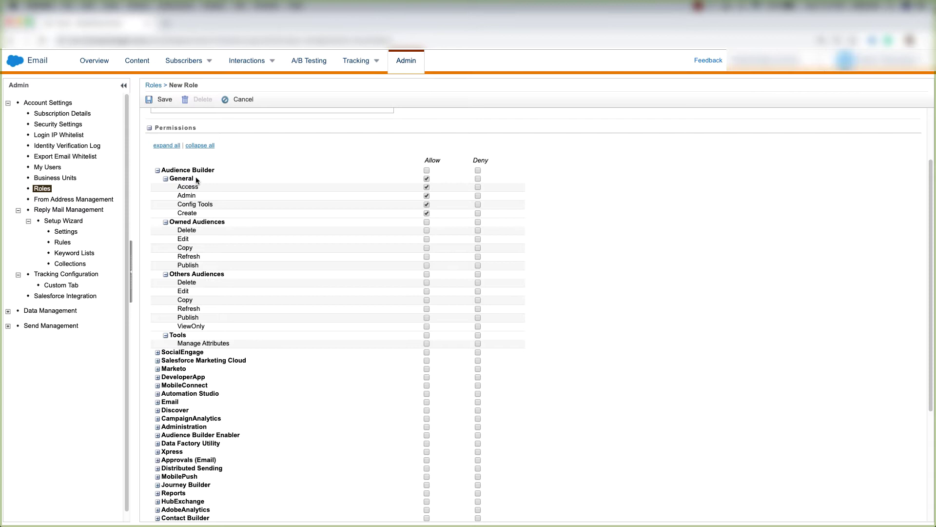
click(427, 178)
click(427, 188)
click(157, 170)
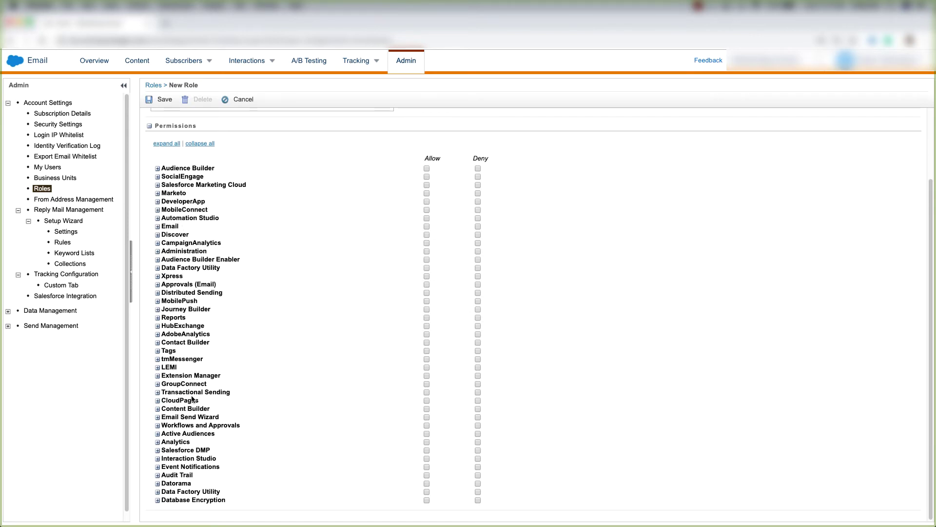
Deny Audience Builder, then expand its General, Owned Audiences, Others Audiences and Tools subgroups
click(478, 168)
click(157, 168)
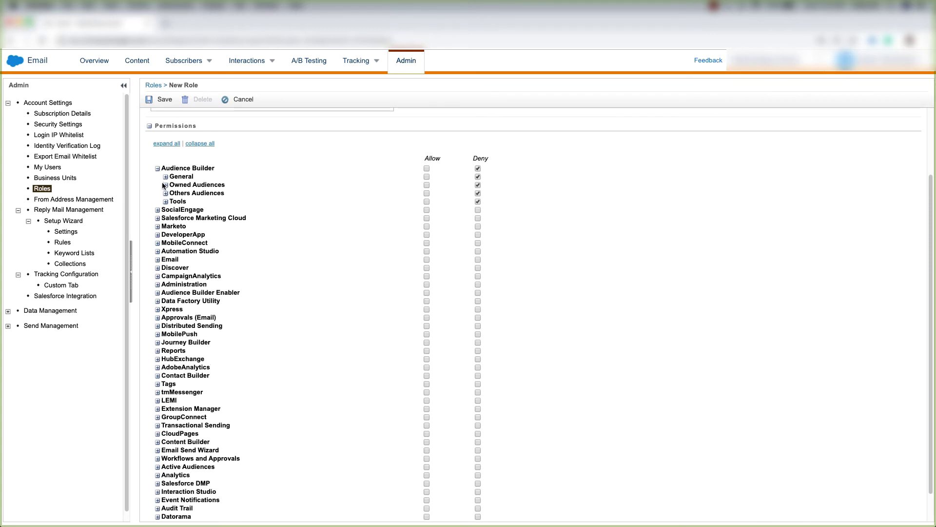
click(166, 176)
click(165, 220)
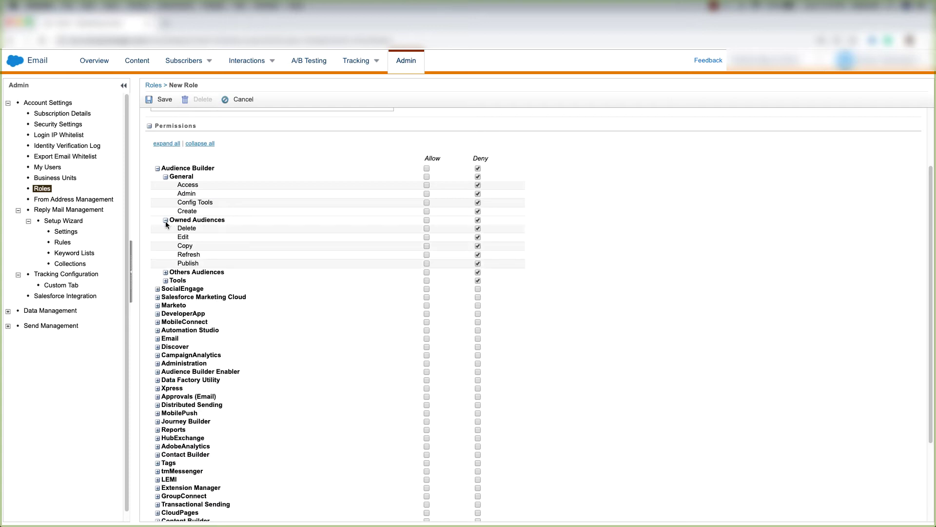
click(166, 281)
click(165, 272)
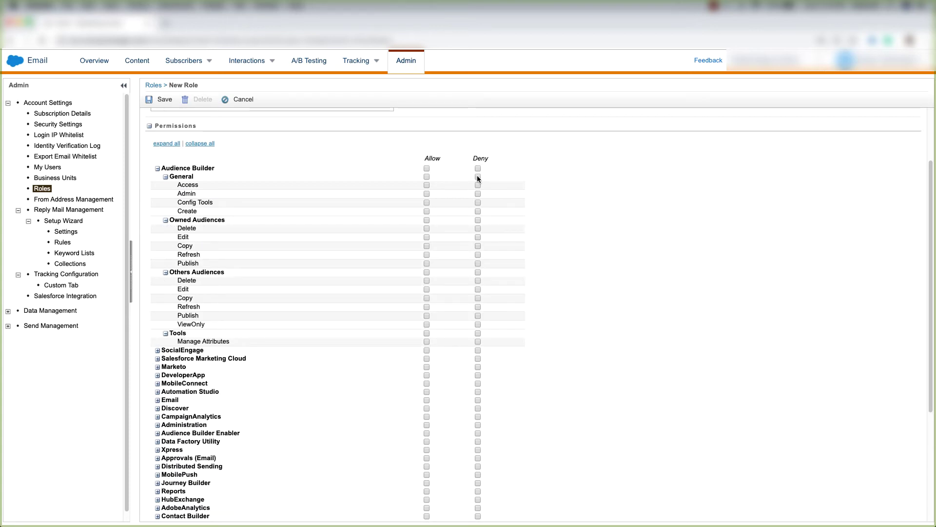
Toggle Deny on General off again, deny Admin, and clear Deny from Access
click(478, 177)
click(478, 177)
click(478, 194)
click(478, 186)
Expand all permission groups, scroll through them, then collapse all back to module rows
scroll(210, 206, up, 3)
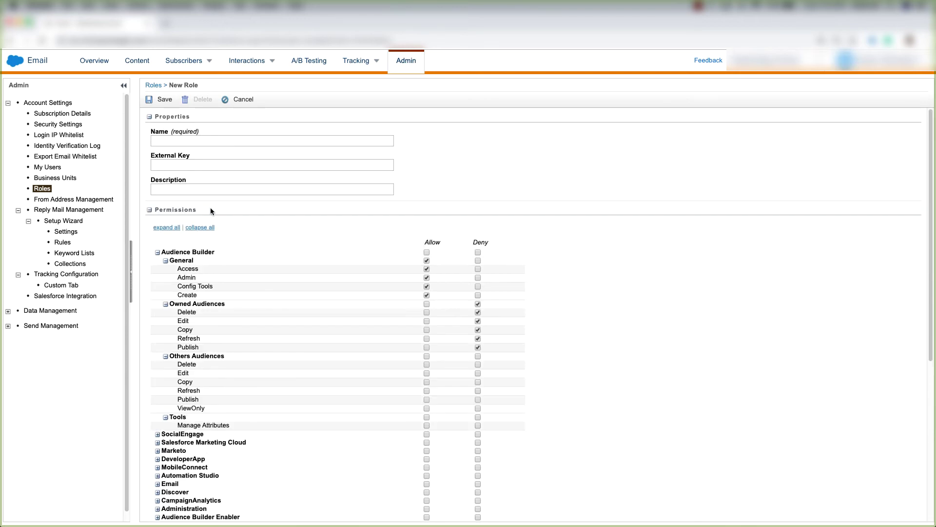
click(167, 227)
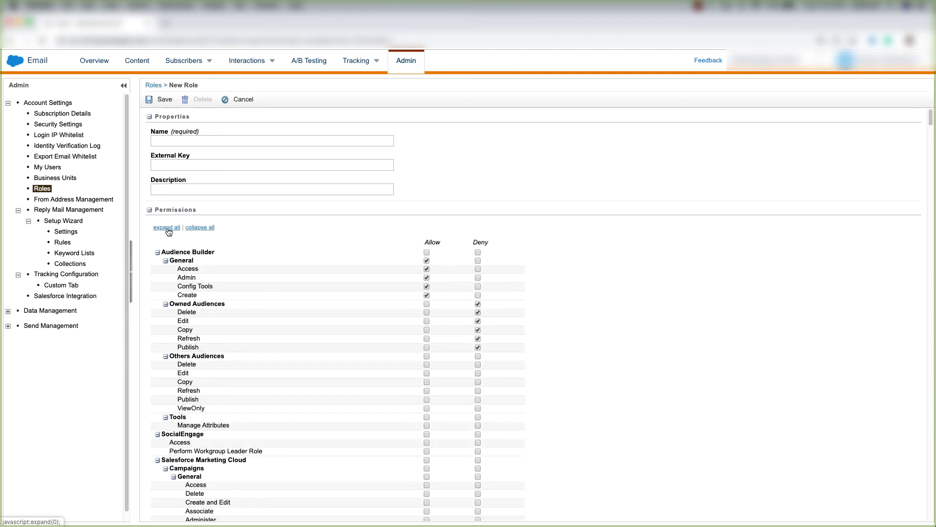
scroll(323, 268, down, 5)
scroll(325, 272, down, 15)
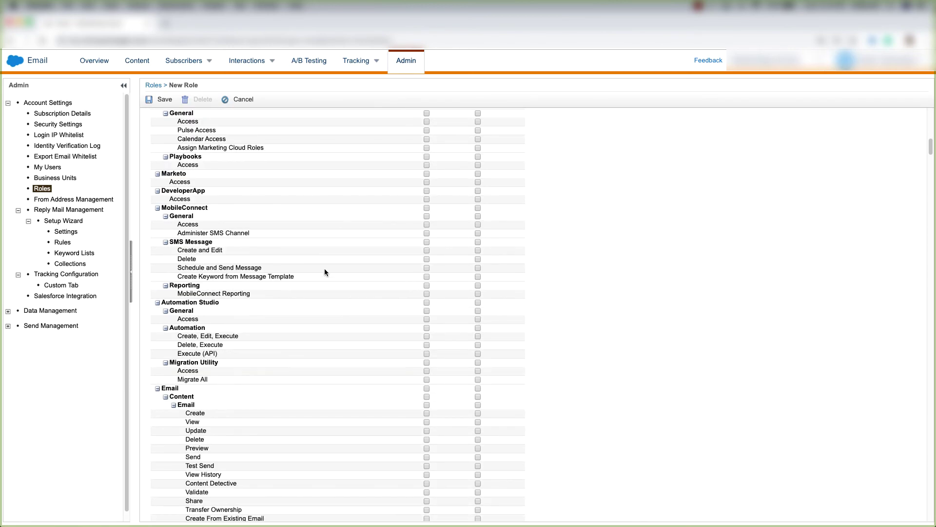
scroll(325, 272, down, 15)
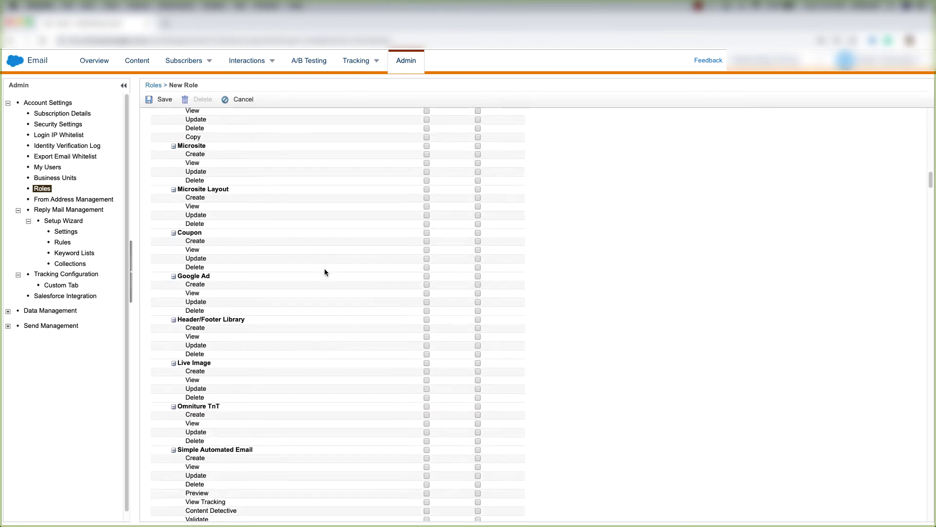
scroll(326, 271, down, 15)
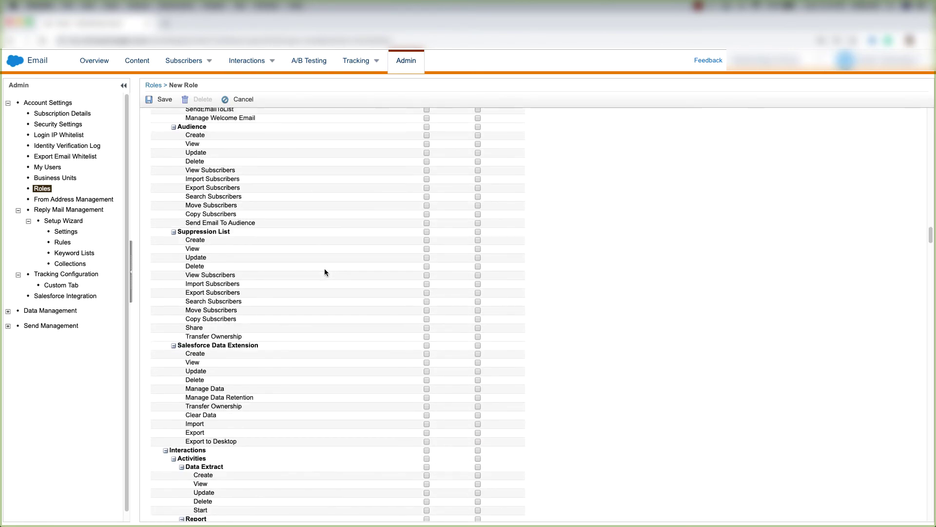
scroll(325, 271, up, 20)
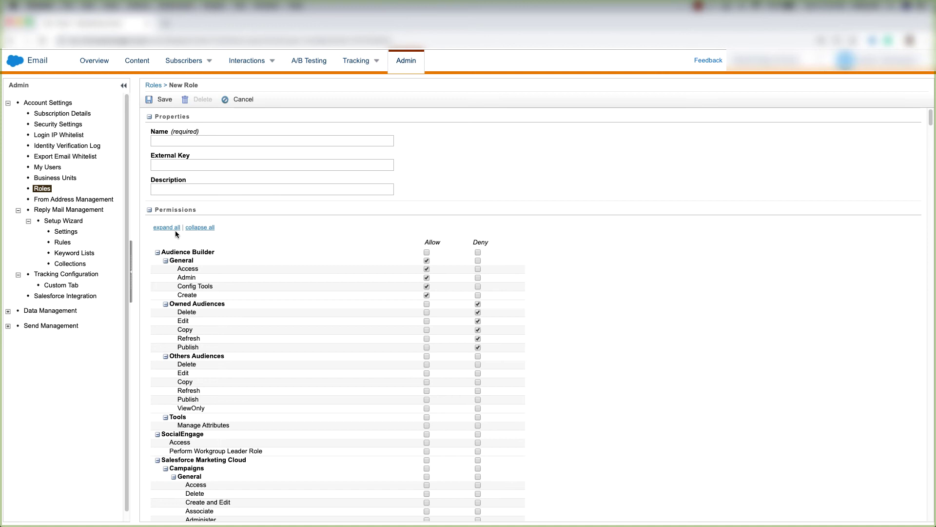
click(200, 227)
scroll(165, 307, down, 2)
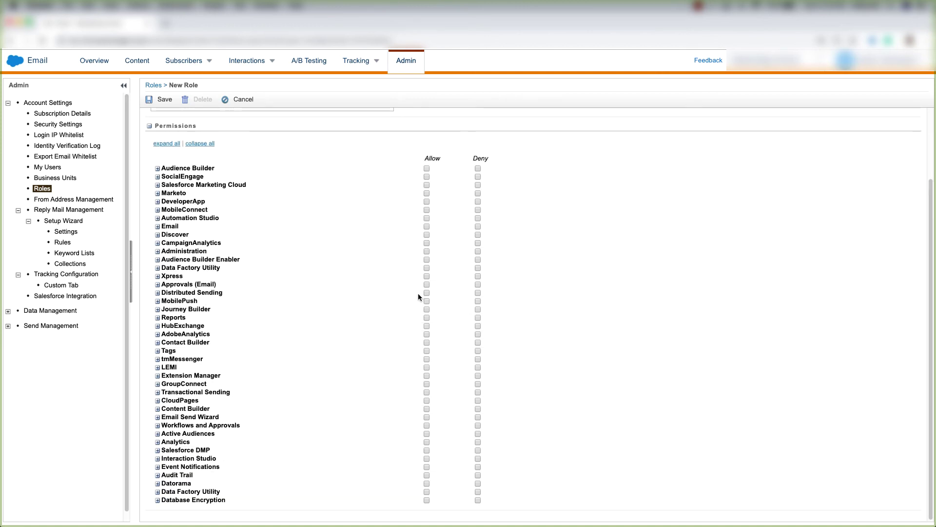
scroll(242, 181, up, 2)
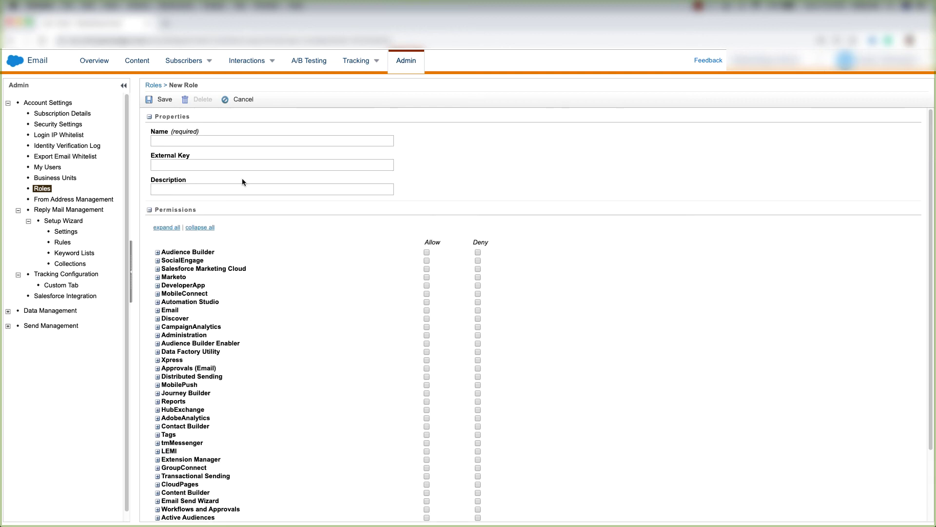
Cancel the new role, view the Administrator role's assignments, then return to Roles
click(196, 97)
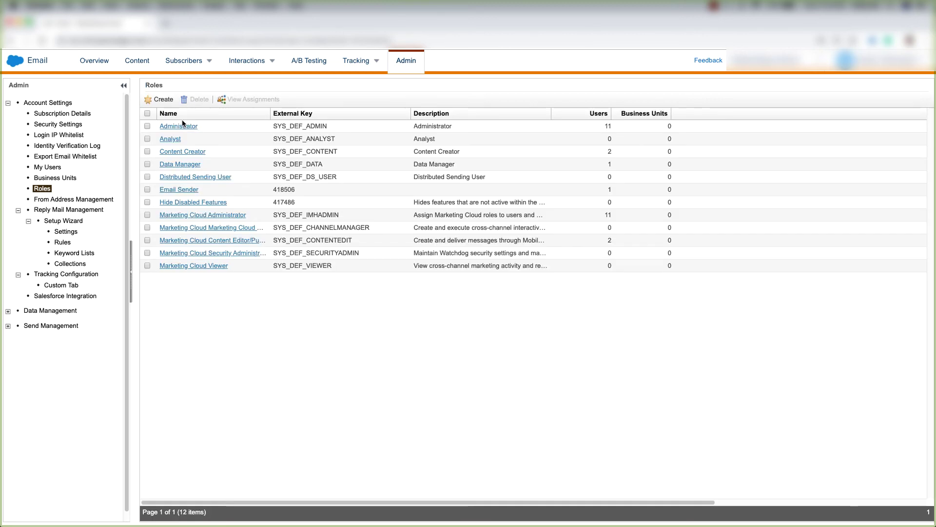
click(147, 126)
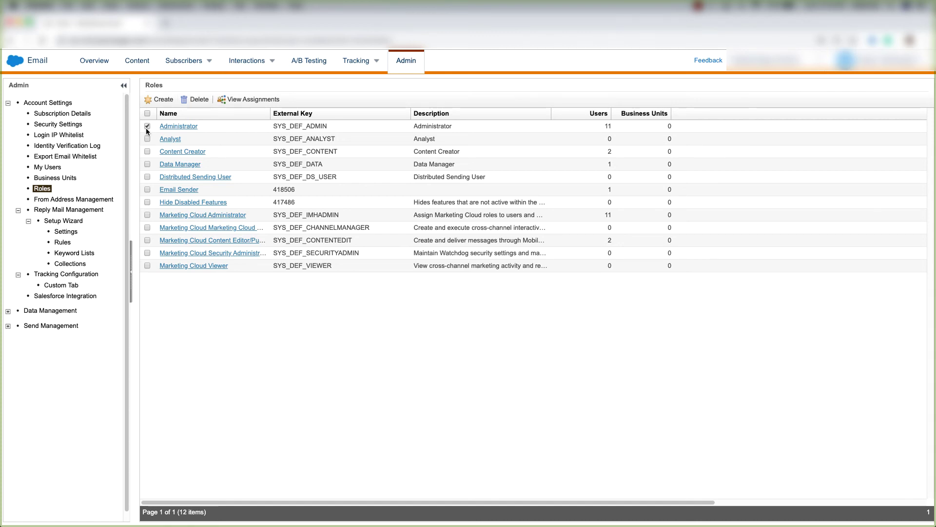
click(246, 99)
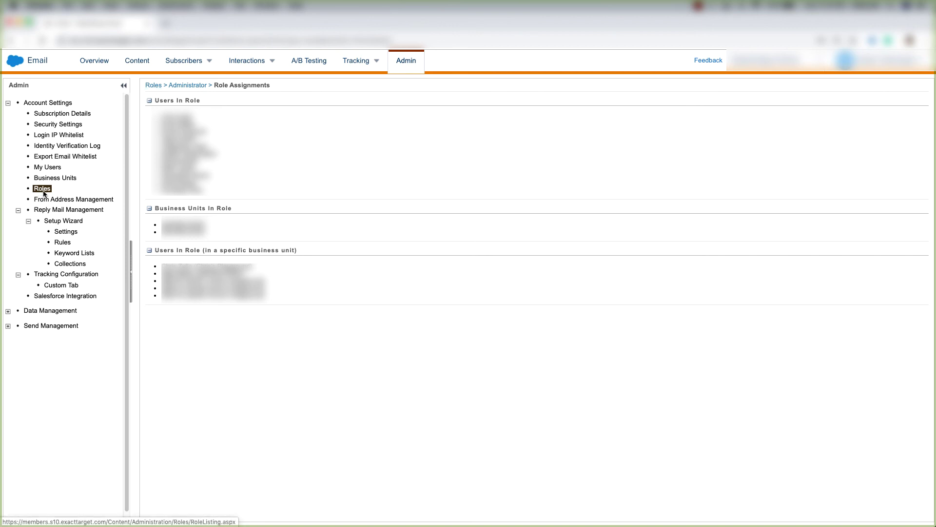
click(154, 86)
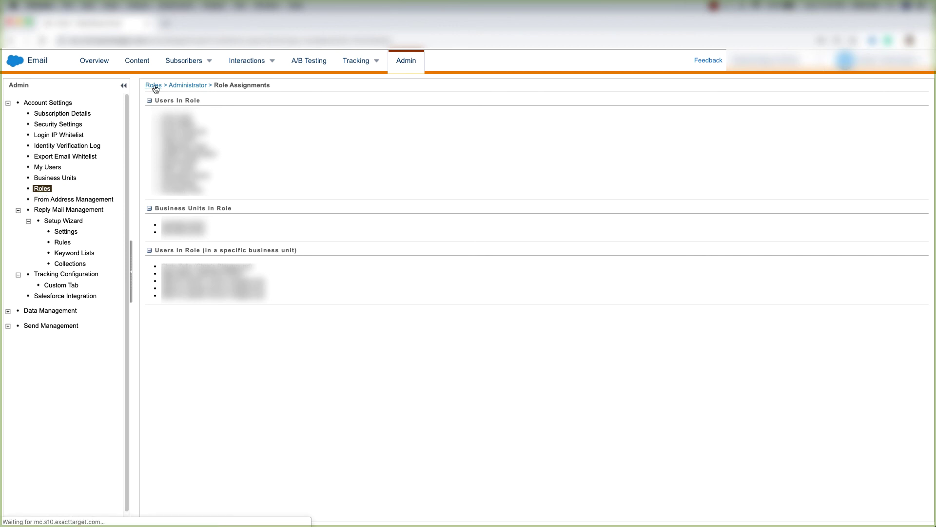